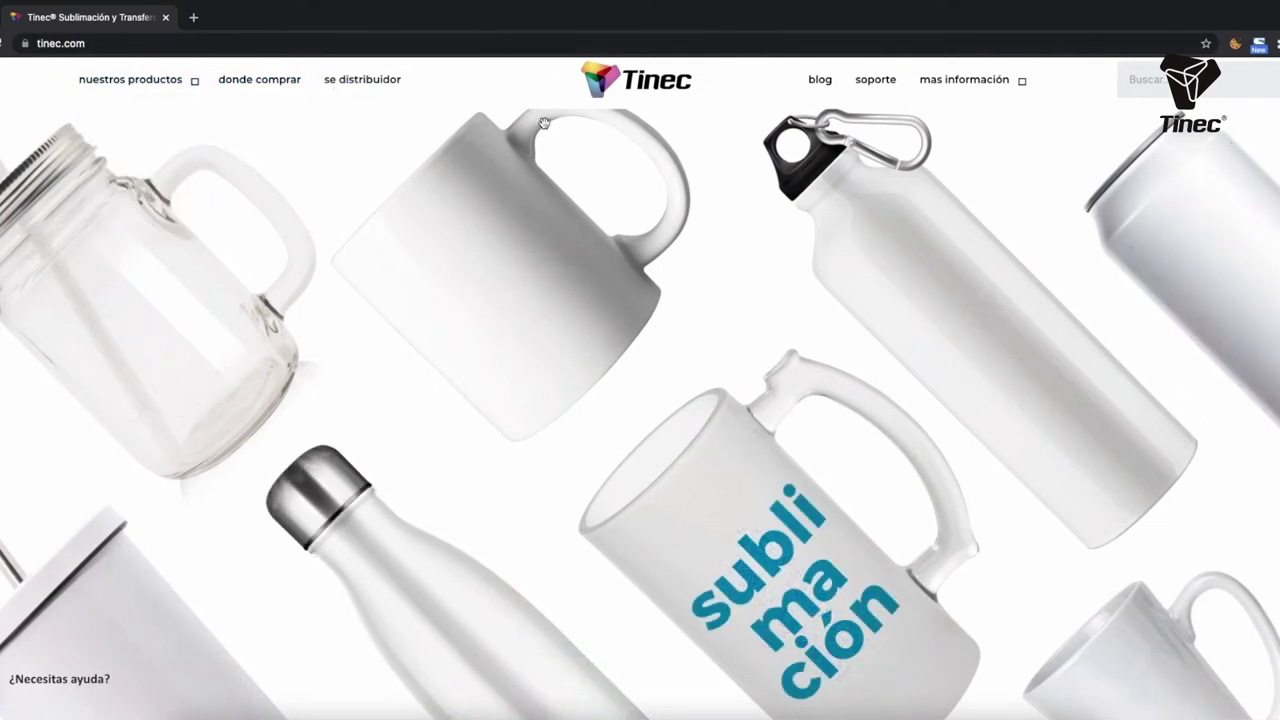
# Go to the Tinec support page and find its section of downloadable templates (plantillas)
pyautogui.click(876, 80)
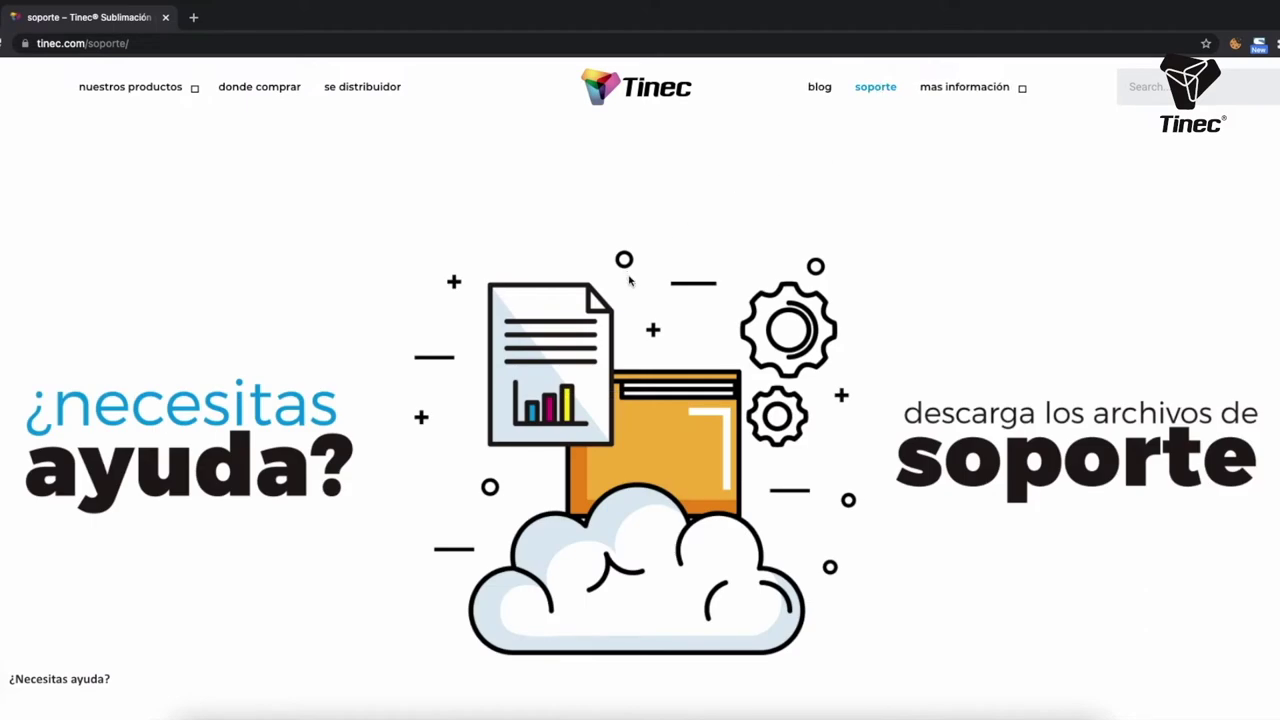
pyautogui.scroll(-7, 628, 279)
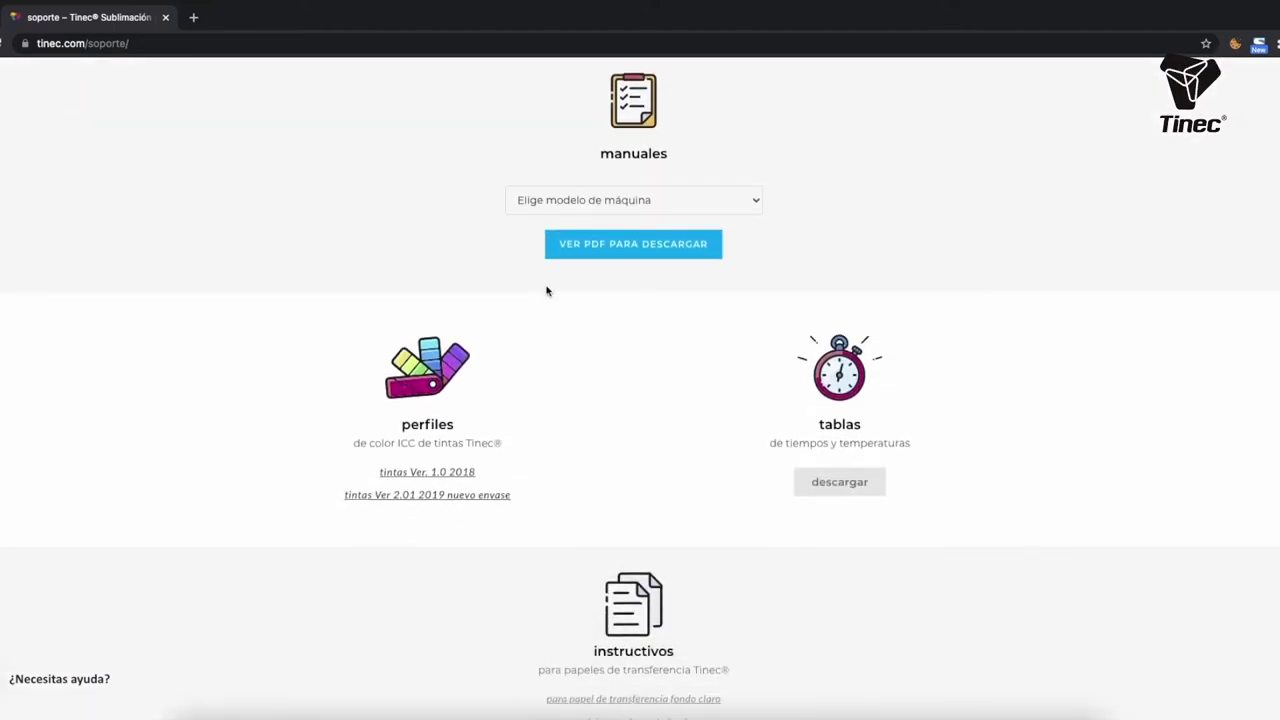
pyautogui.scroll(-5, 568, 295)
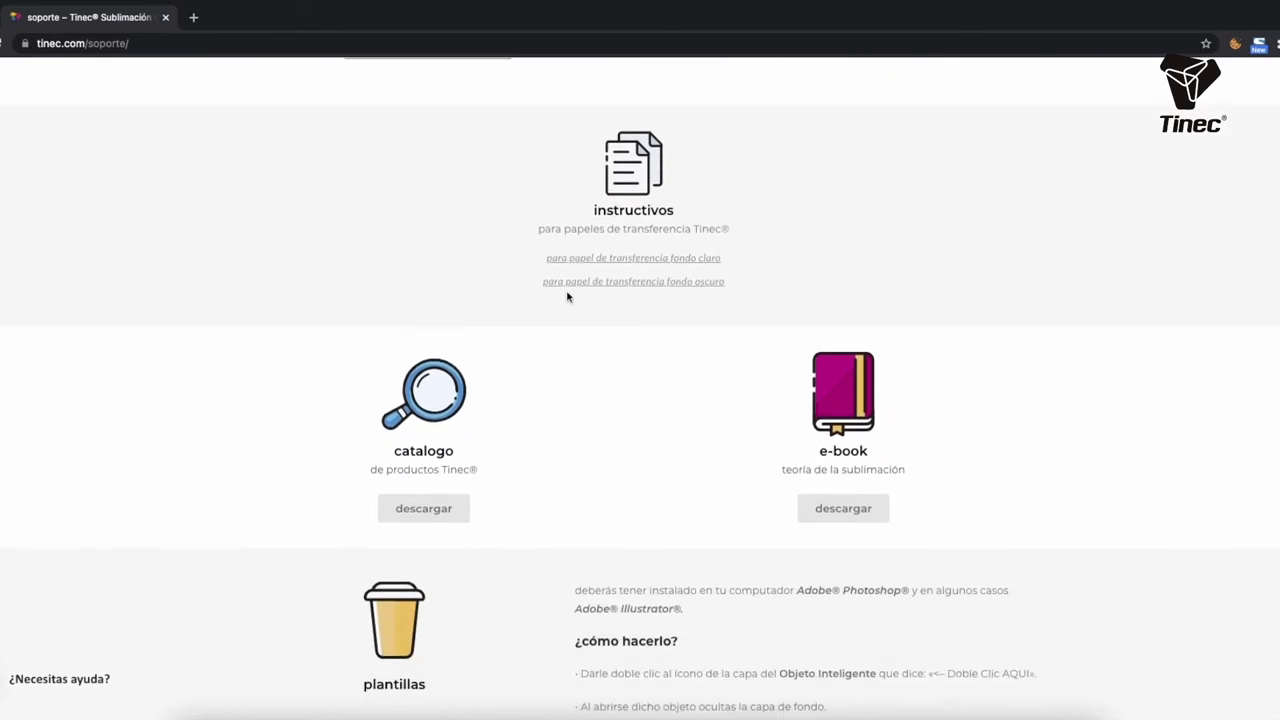
pyautogui.scroll(-4, 563, 298)
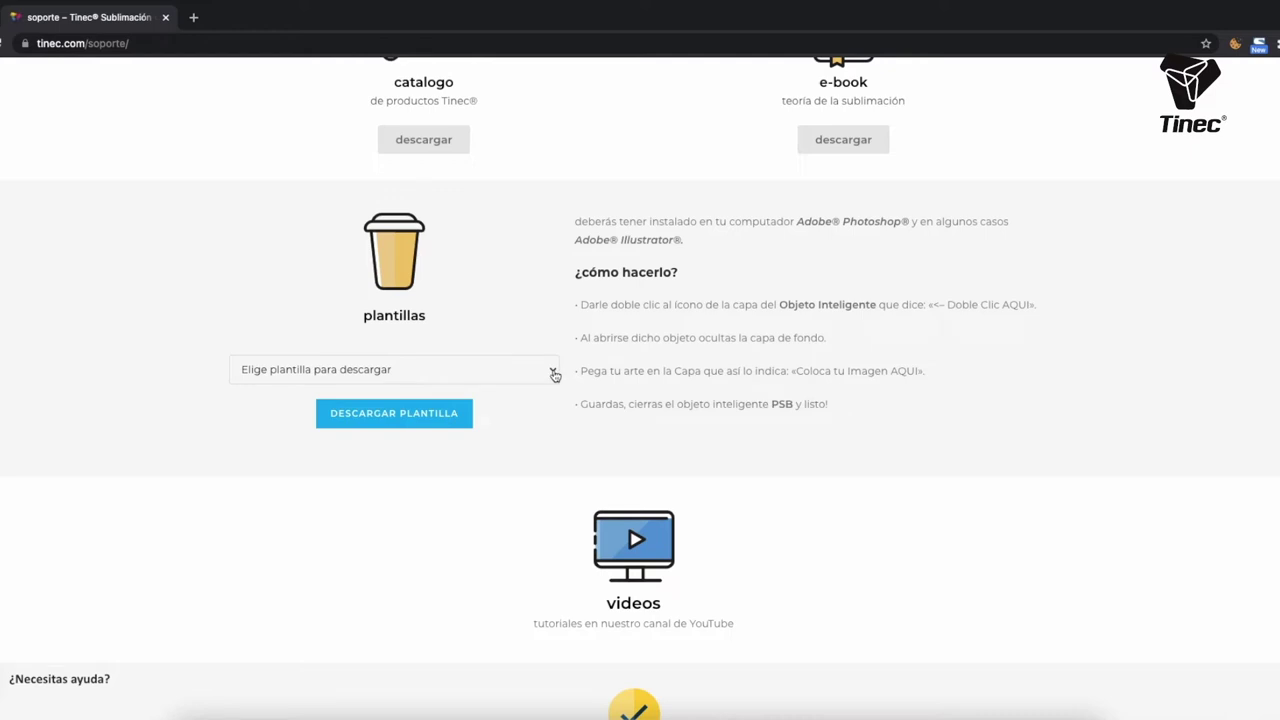
# Download the "taza conica 17 Oz" template and open the downloaded PSD file in Photoshop
pyautogui.click(553, 375)
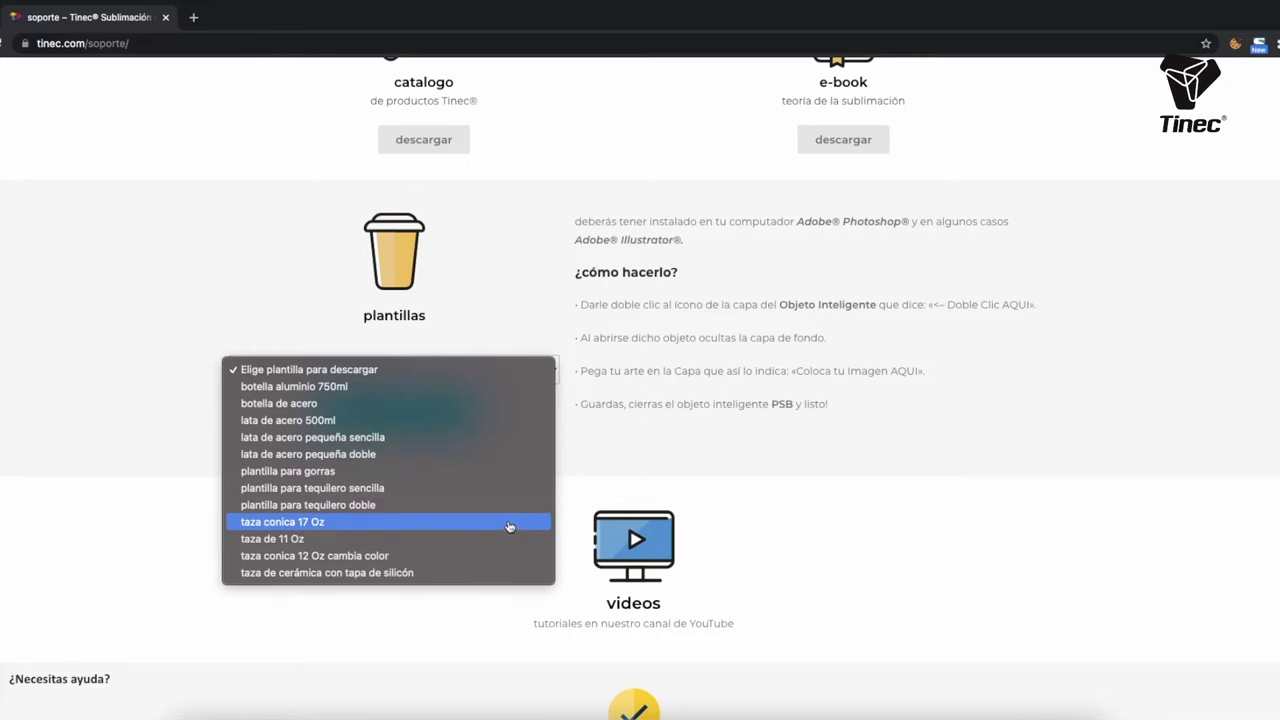
pyautogui.click(509, 527)
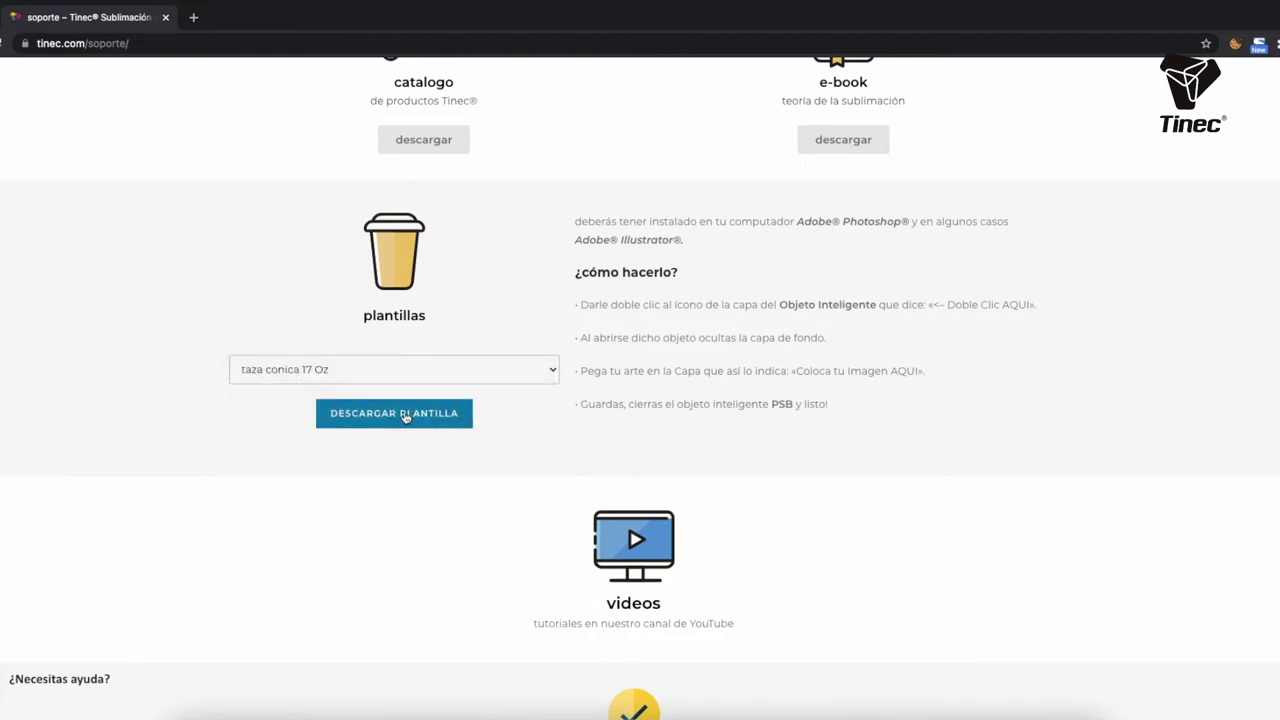
pyautogui.click(405, 417)
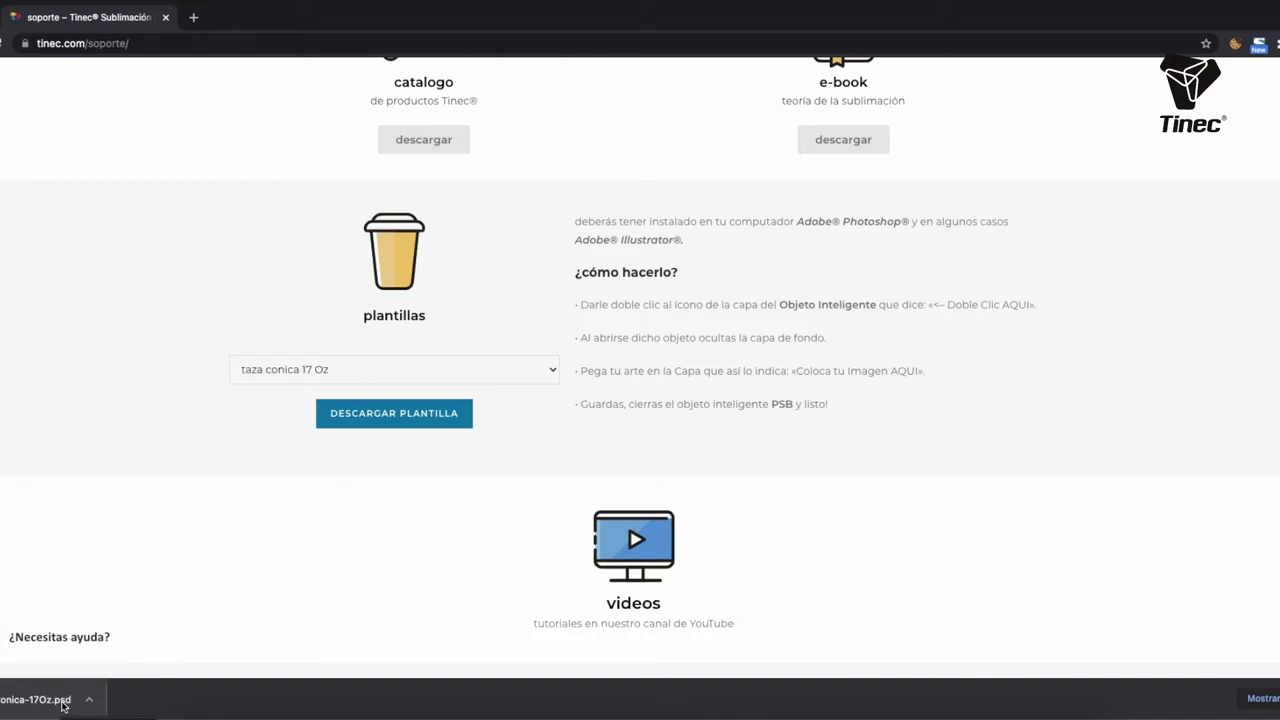
pyautogui.click(62, 705)
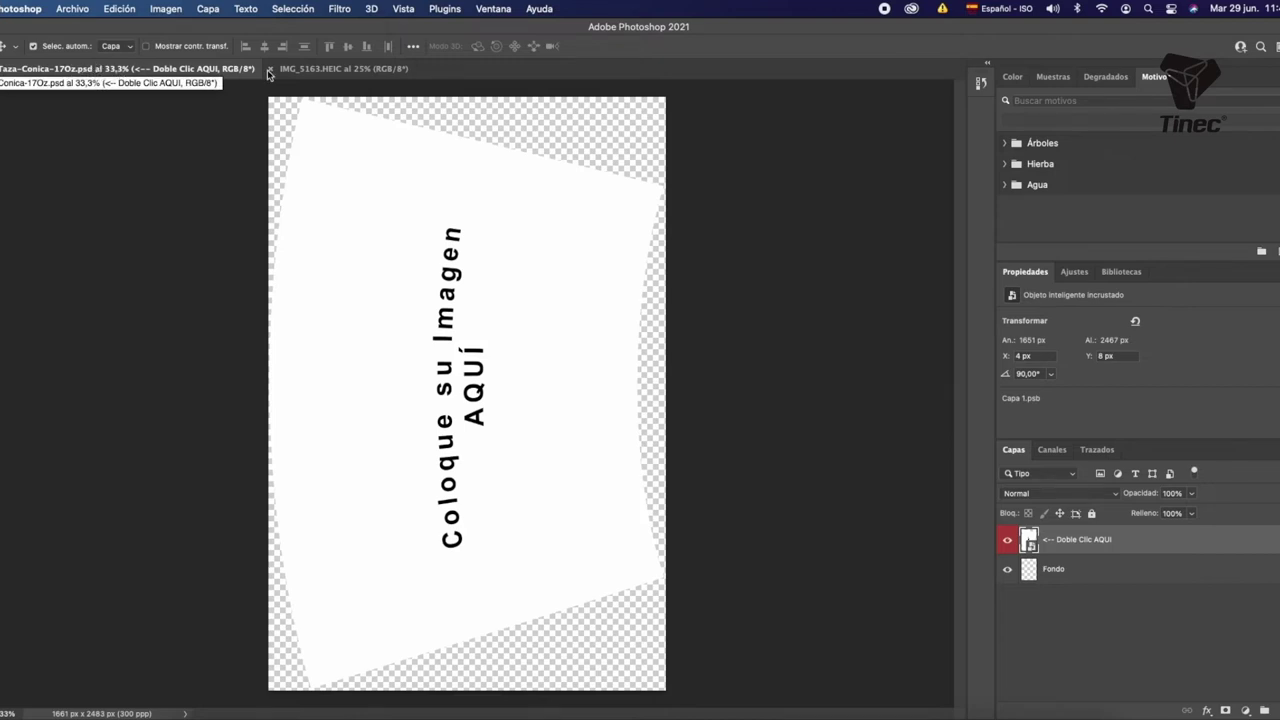
# View the IMG_5163.HEIC photo, return to the cup template and check that the Capas panel is enabled
pyautogui.click(350, 69)
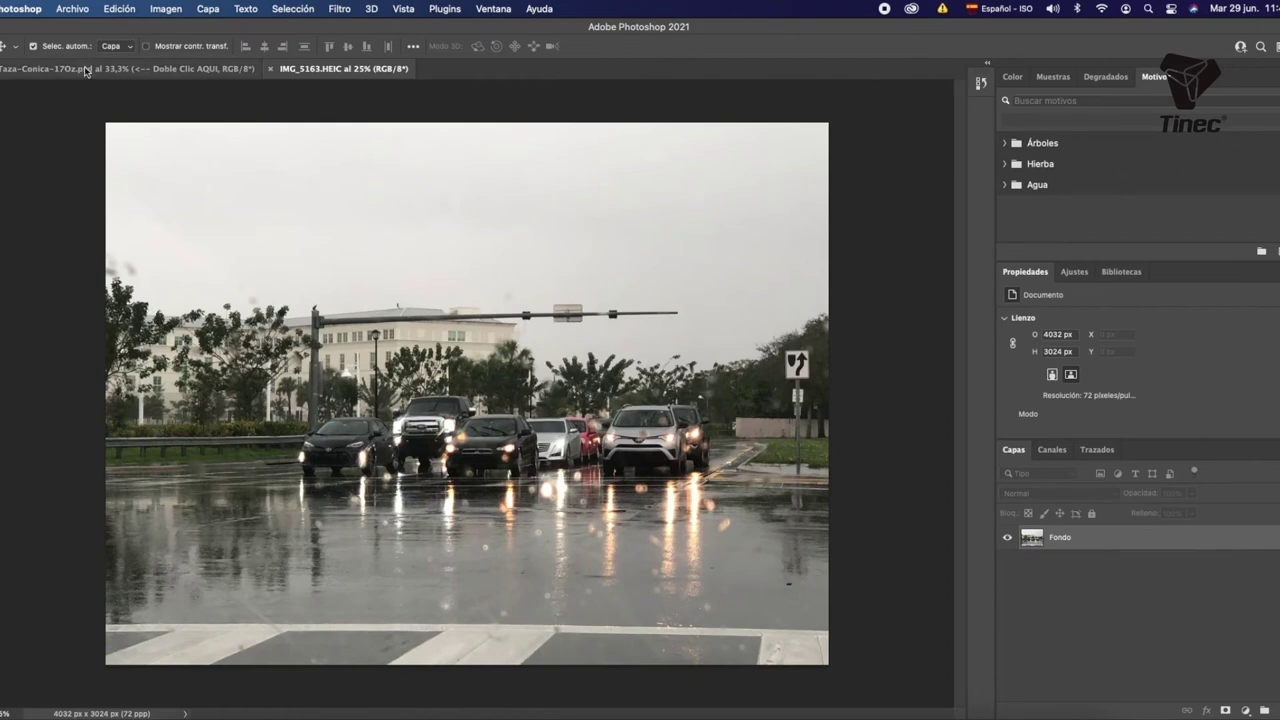
pyautogui.click(86, 69)
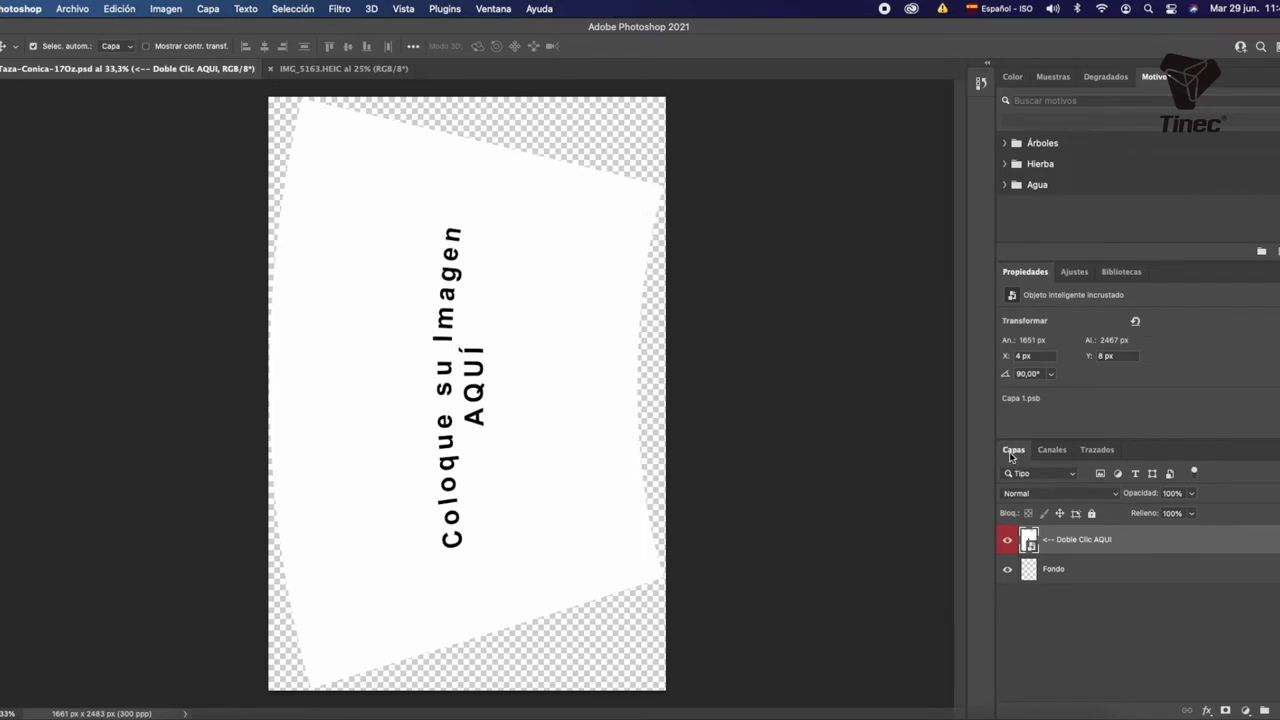
pyautogui.click(494, 10)
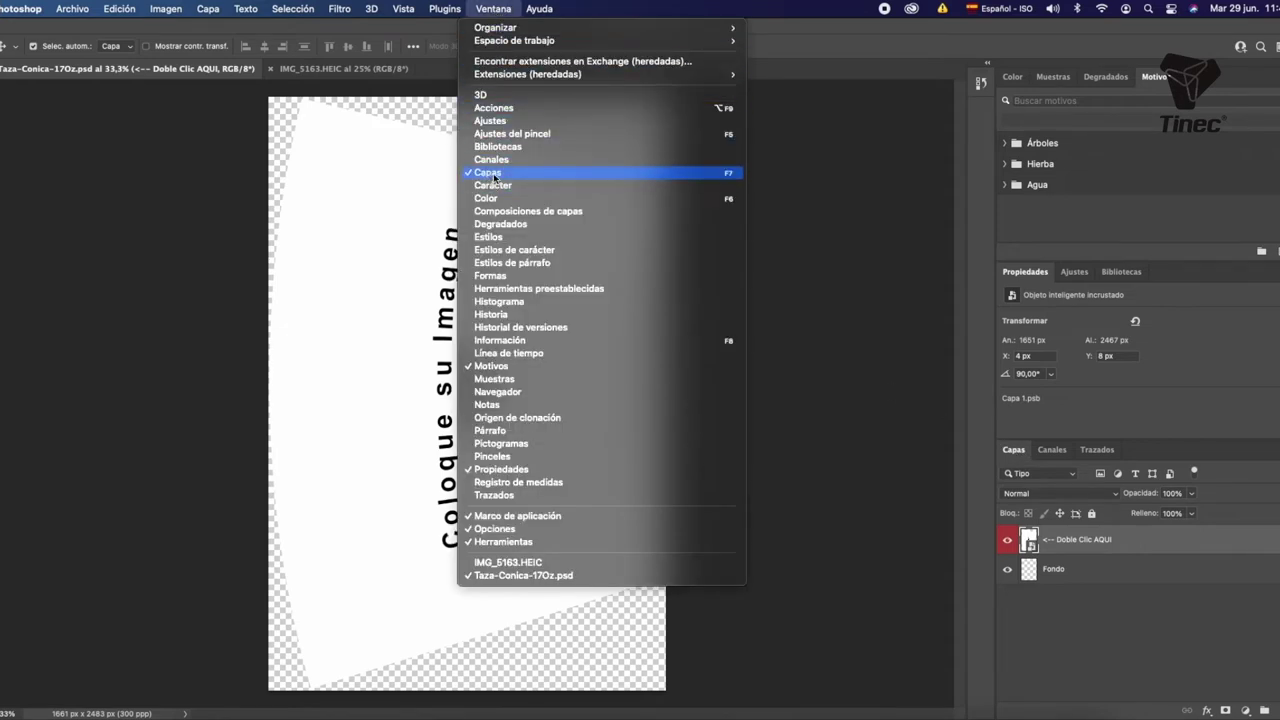
pyautogui.click(845, 37)
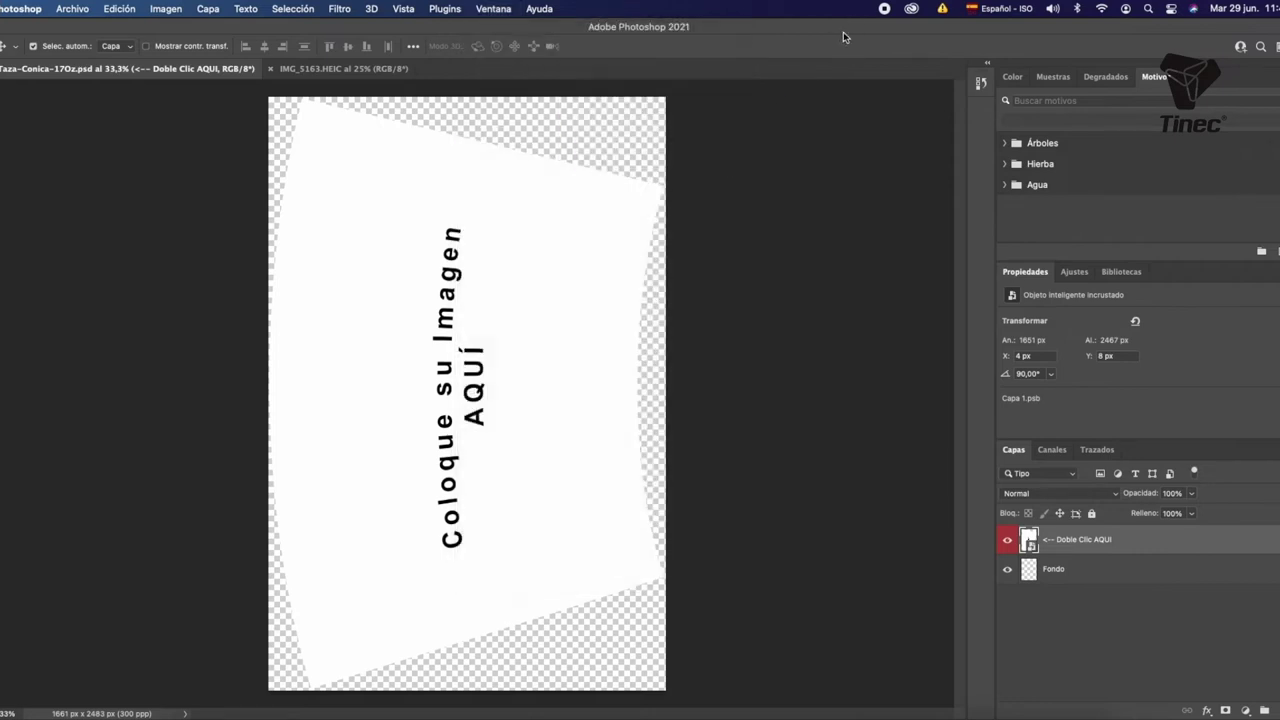
# Open the contents of the "<-- Doble Clic AQUI" smart object, hide the "Oculte esta Capa" layer and select "Coloque su Imagen Aqui"
pyautogui.doubleClick(1029, 540)
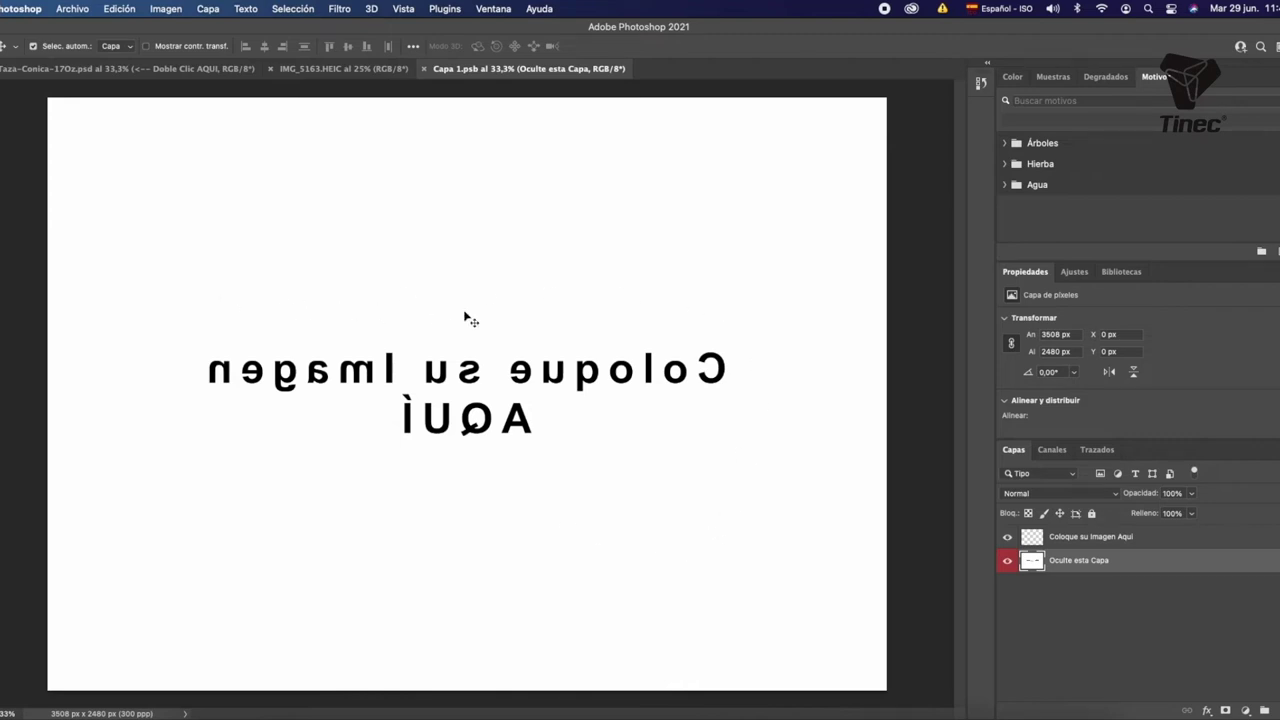
pyautogui.click(1007, 563)
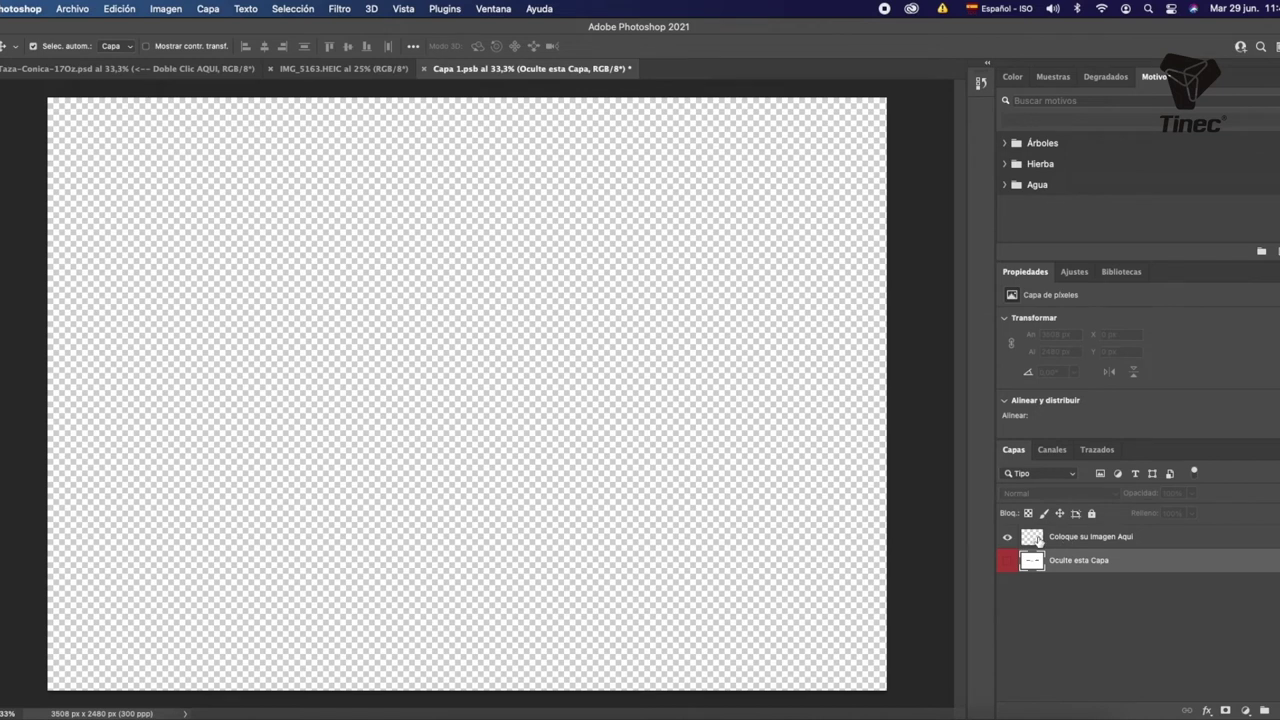
pyautogui.click(1069, 540)
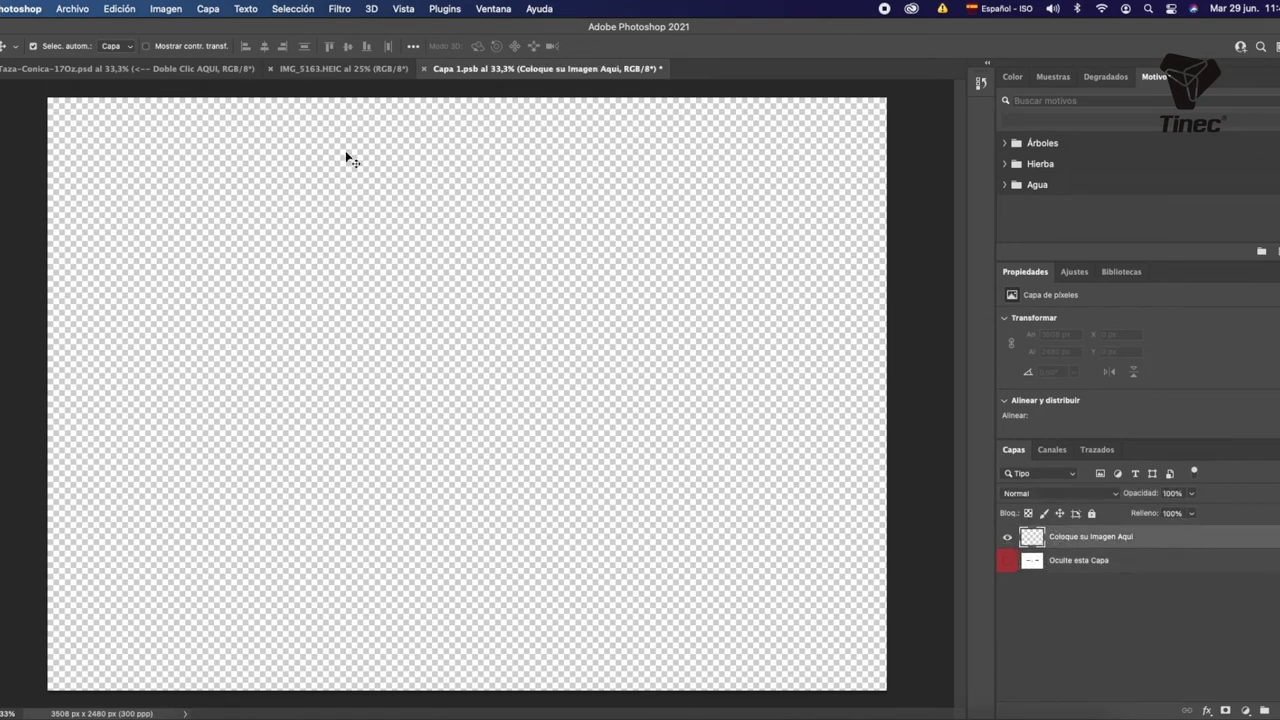
# Select the entire IMG_5163.HEIC photo and copy it
pyautogui.click(320, 72)
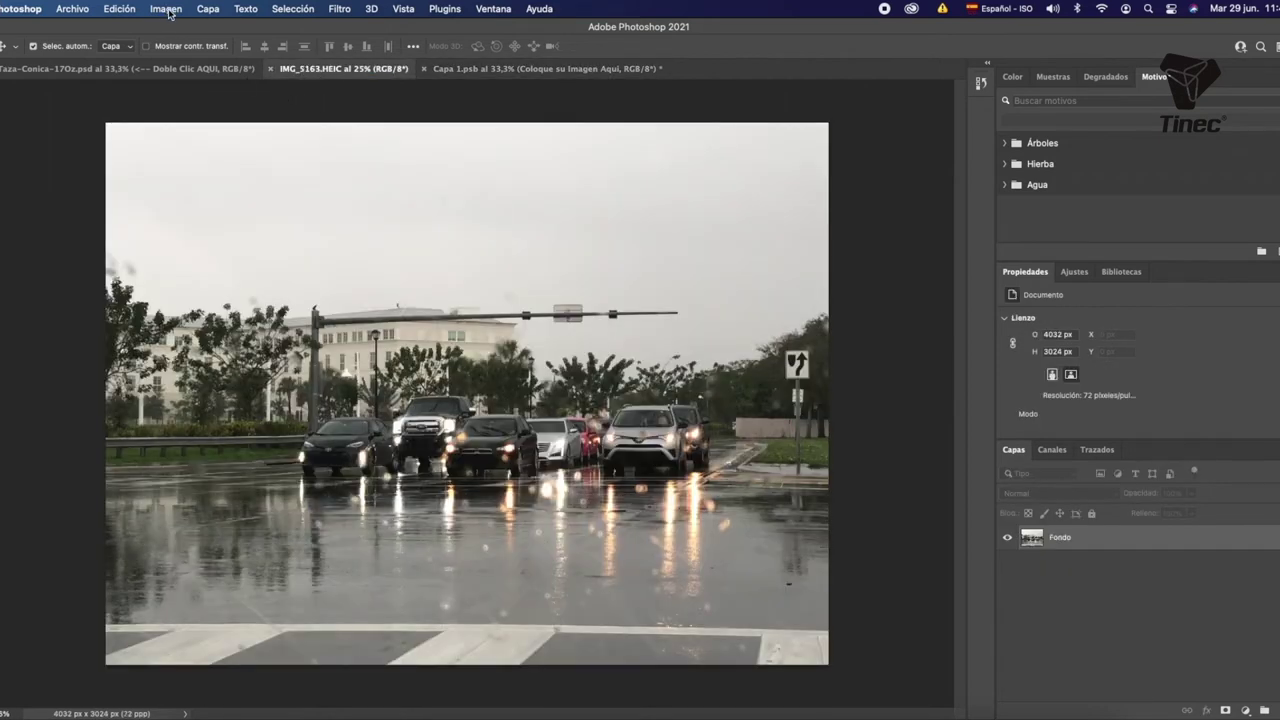
pyautogui.click(296, 12)
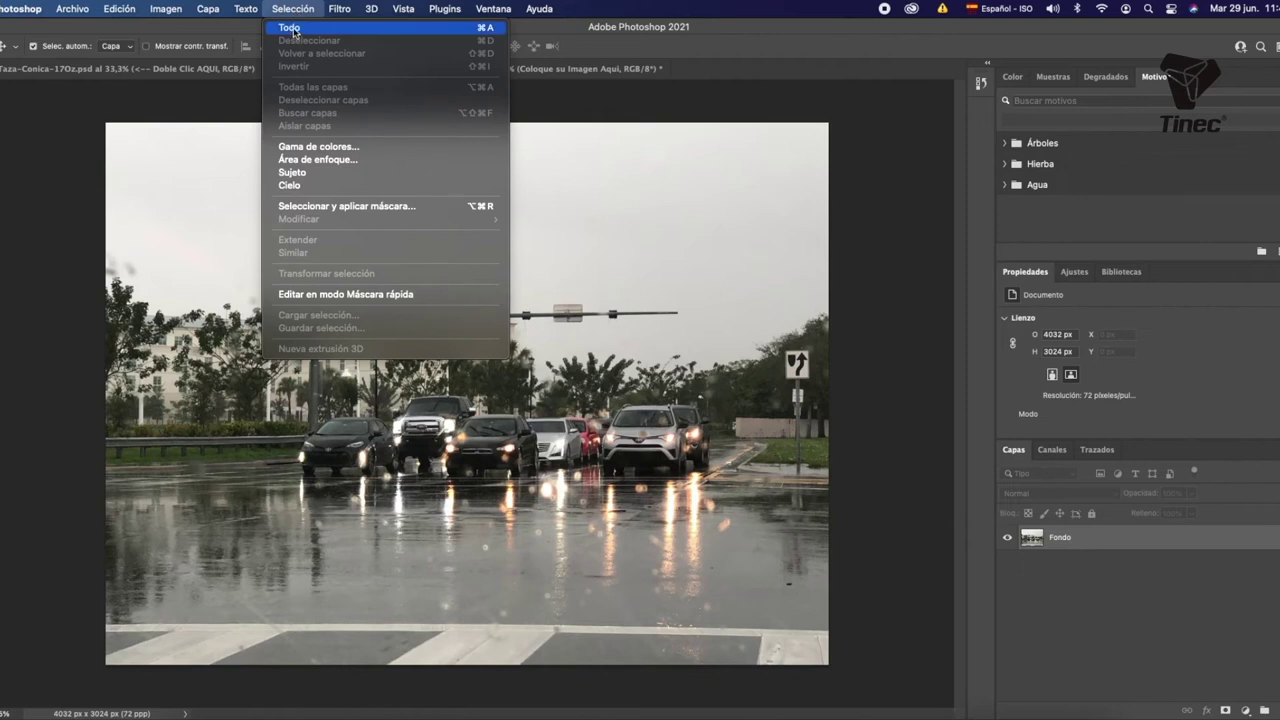
pyautogui.click(293, 30)
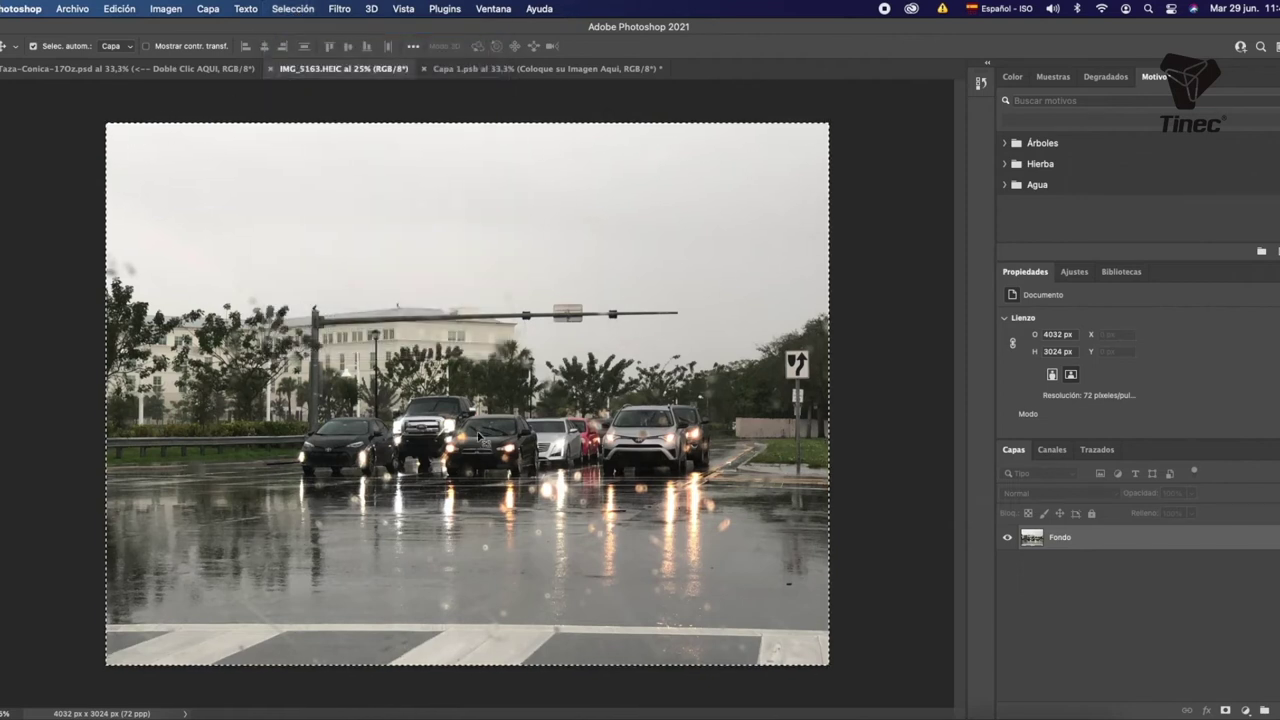
pyautogui.click(122, 10)
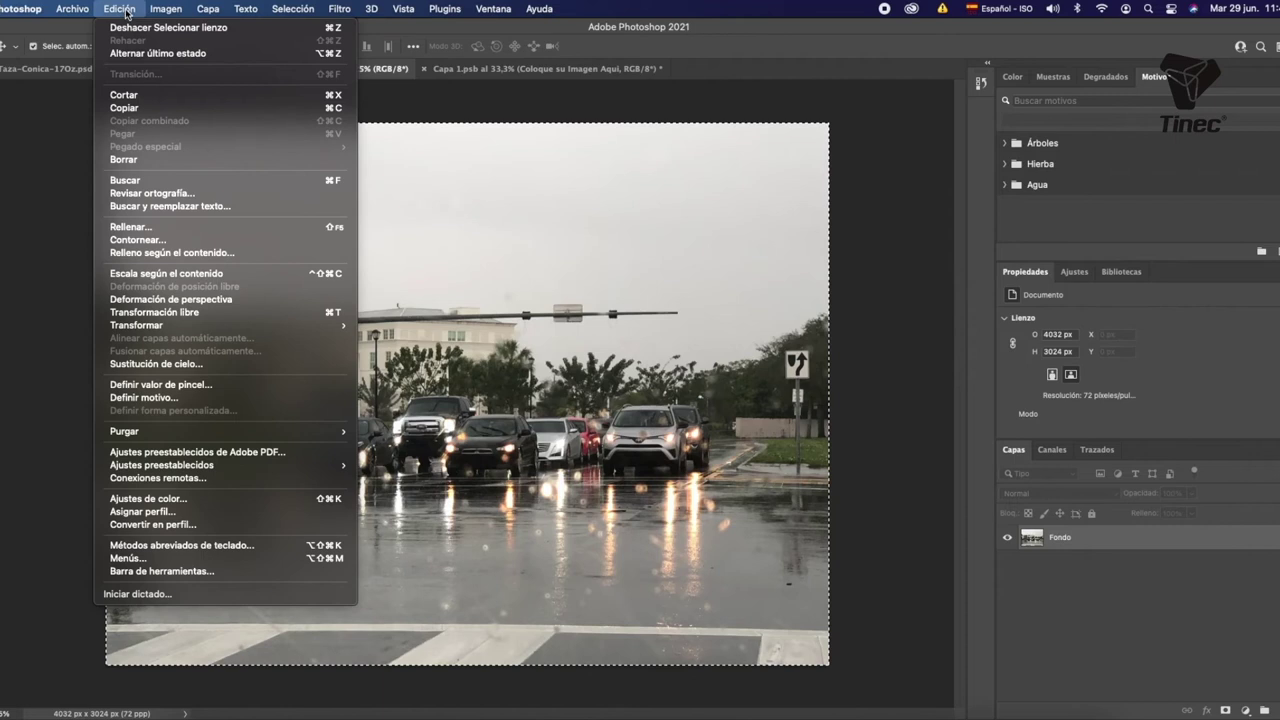
pyautogui.click(130, 109)
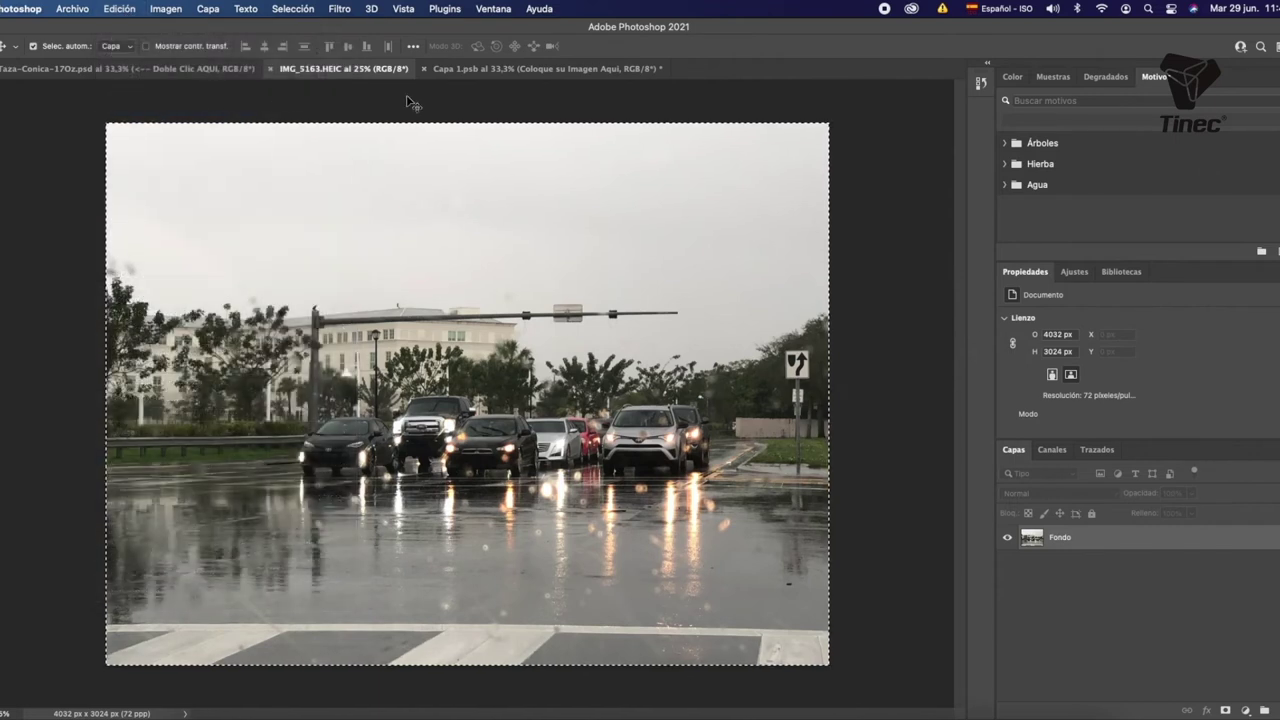
# Paste the copied photo into the "Coloque su Imagen Aqui" layer of Capa 1.psb, accepting the colour profile conversion
pyautogui.click(519, 70)
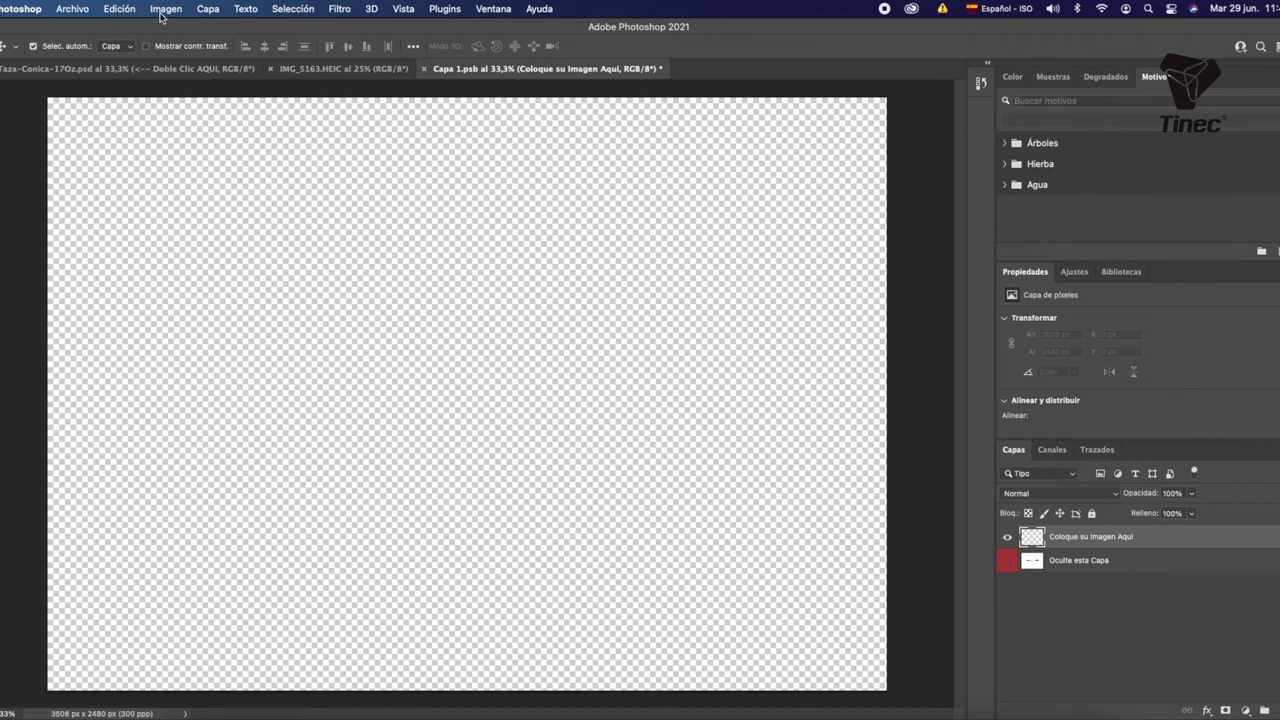
pyautogui.click(119, 9)
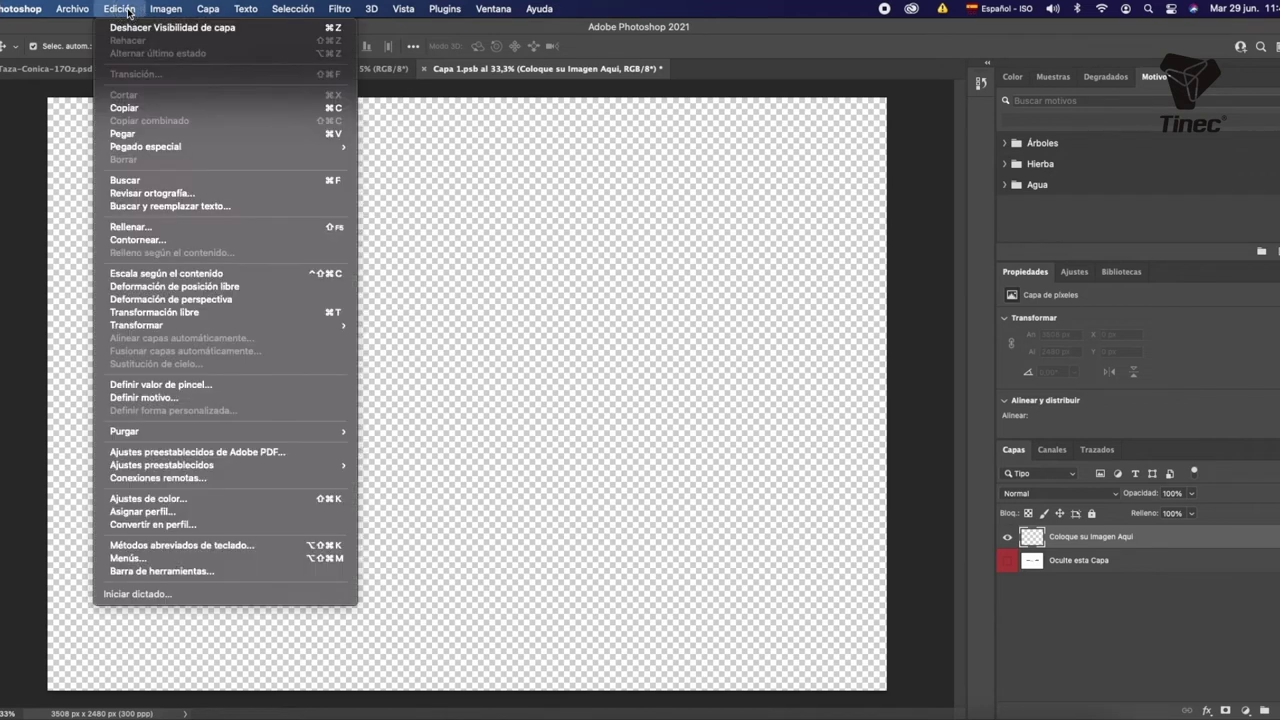
pyautogui.click(126, 134)
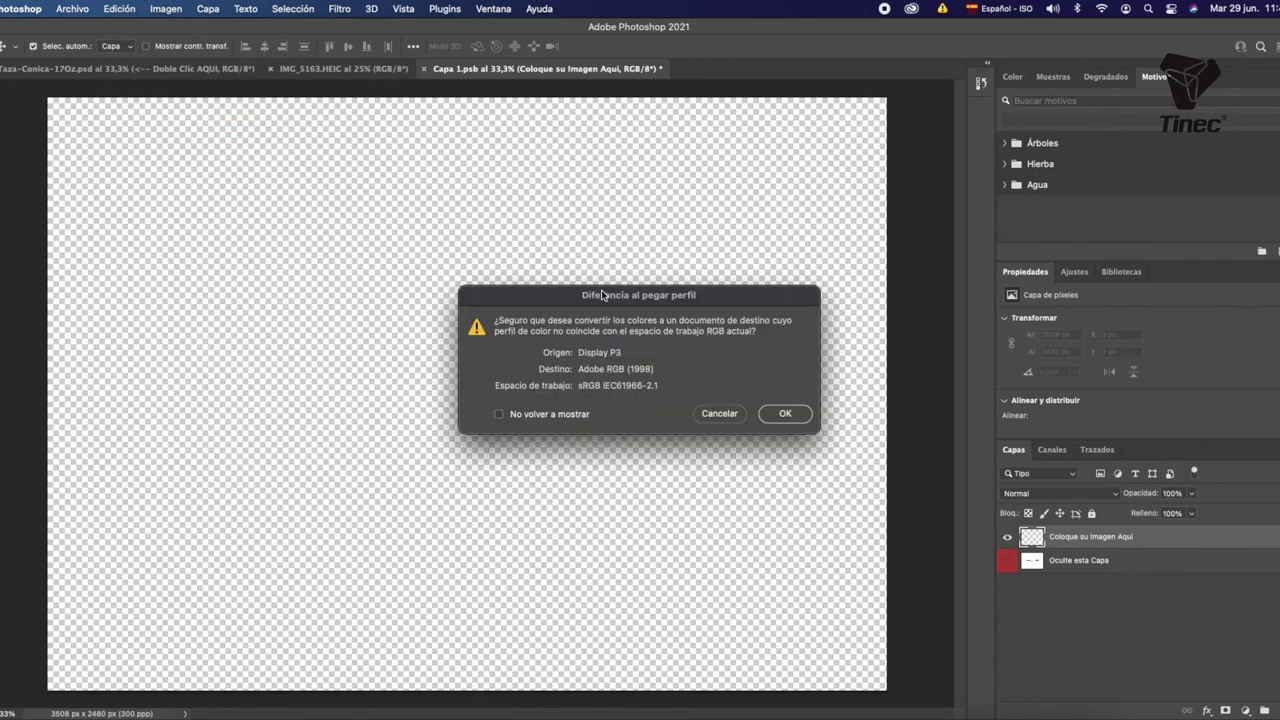
pyautogui.click(786, 414)
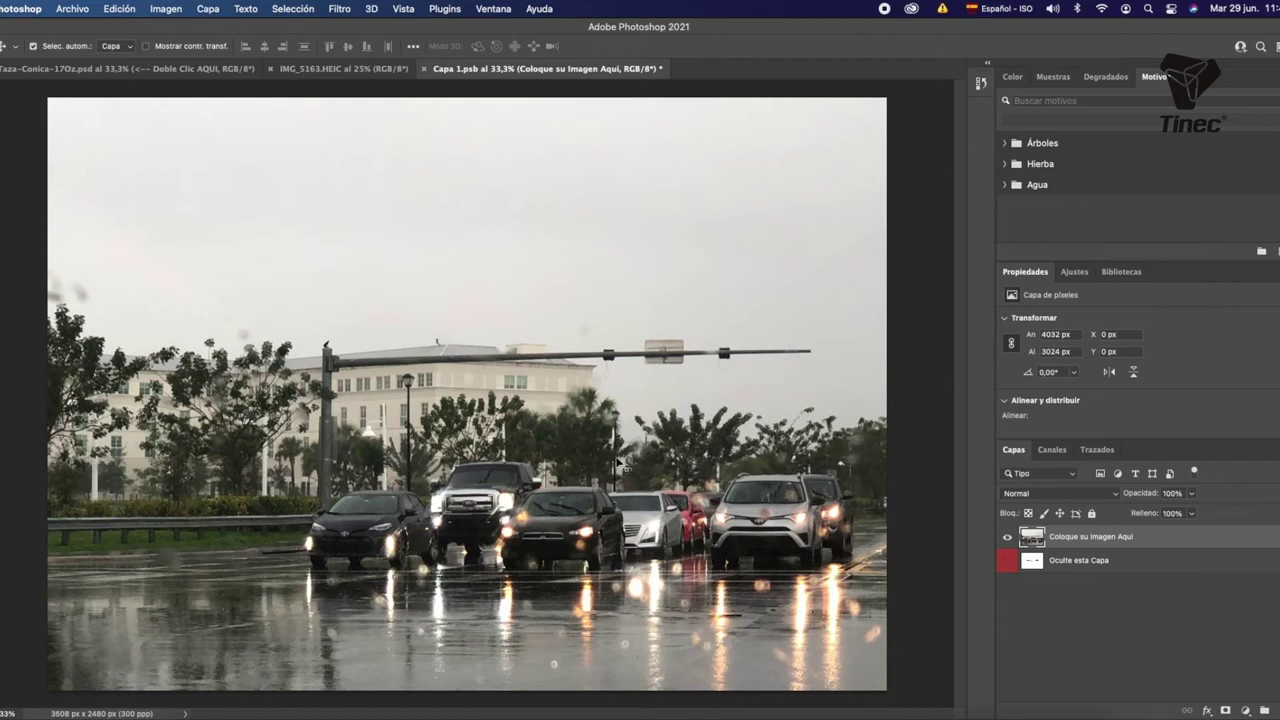
# Scale the pasted photo proportionally to about 87.55% with Free Transform and centre it on the canvas
pyautogui.press('super')
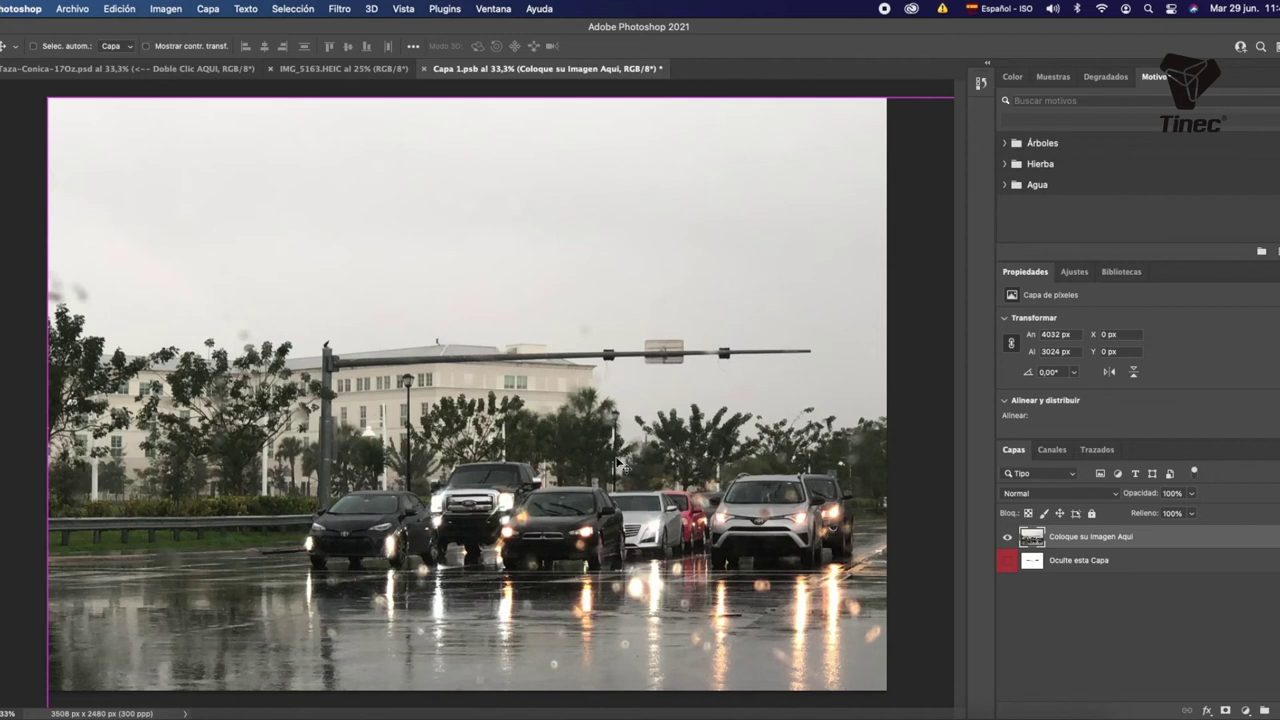
pyautogui.press('super+minus')
pyautogui.press('super+minus')
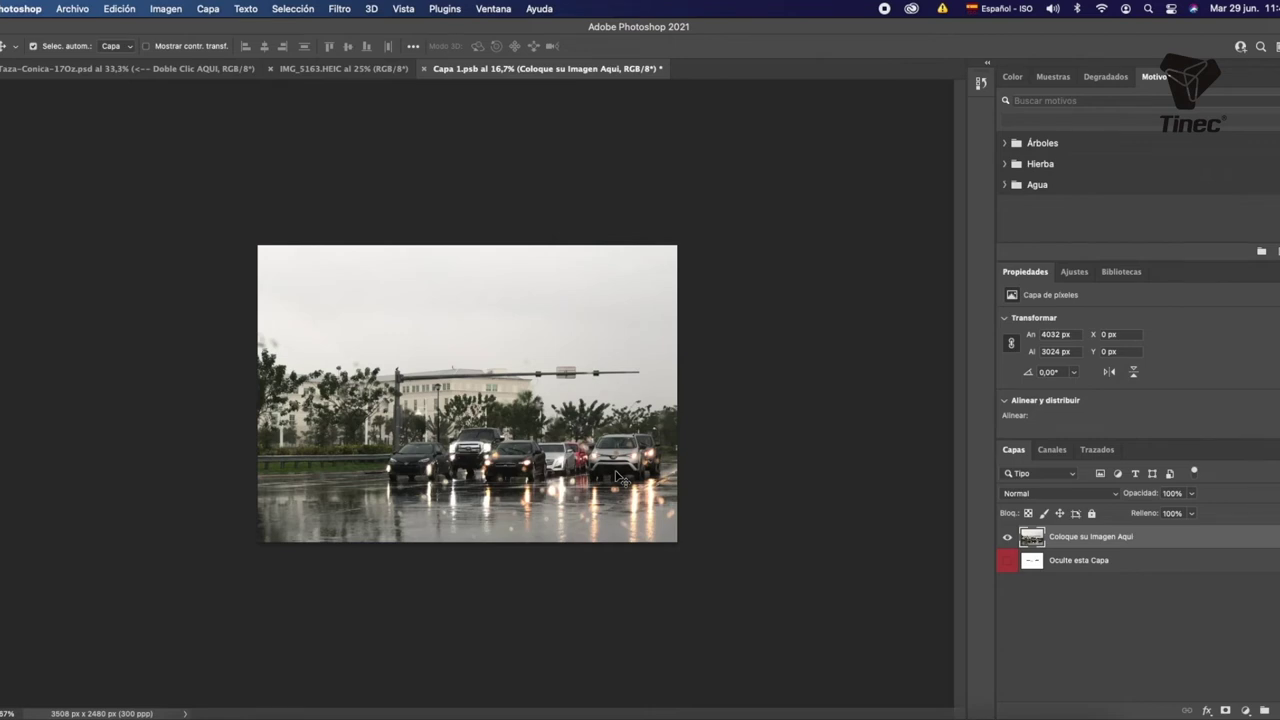
pyautogui.press('super')
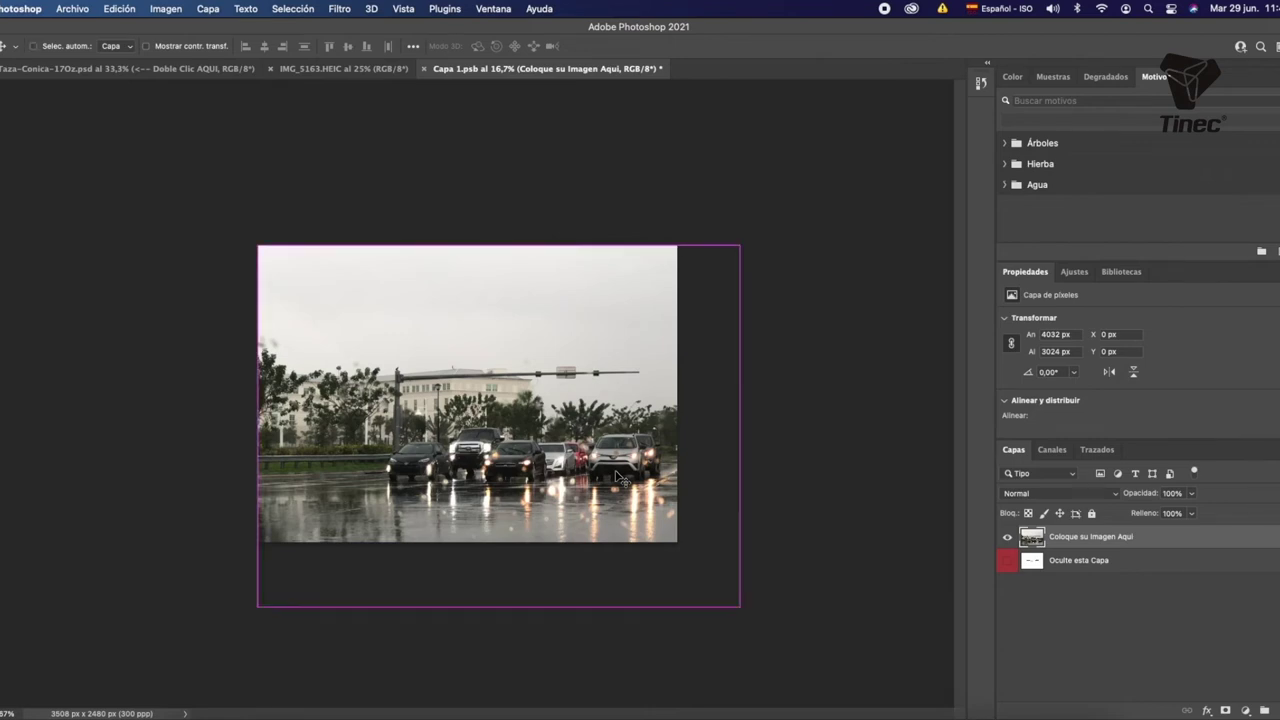
pyautogui.press('super+t')
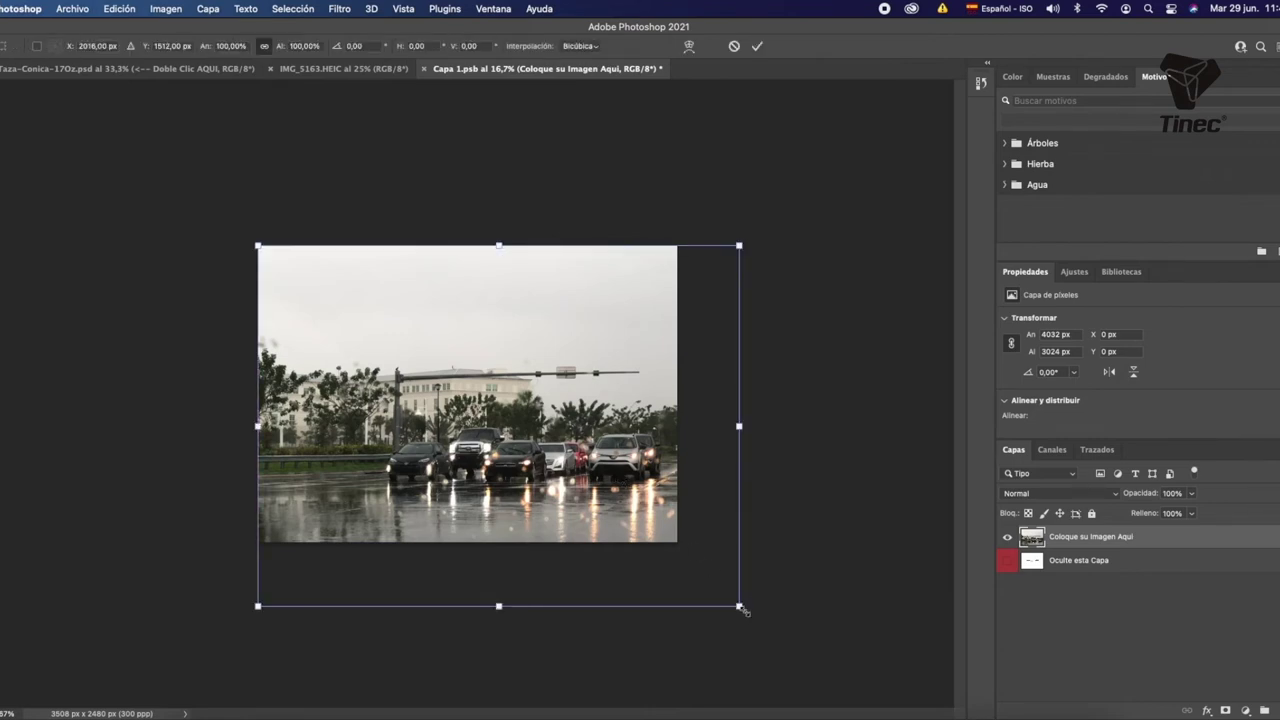
pyautogui.moveTo(740, 606); pyautogui.dragTo(689, 551)
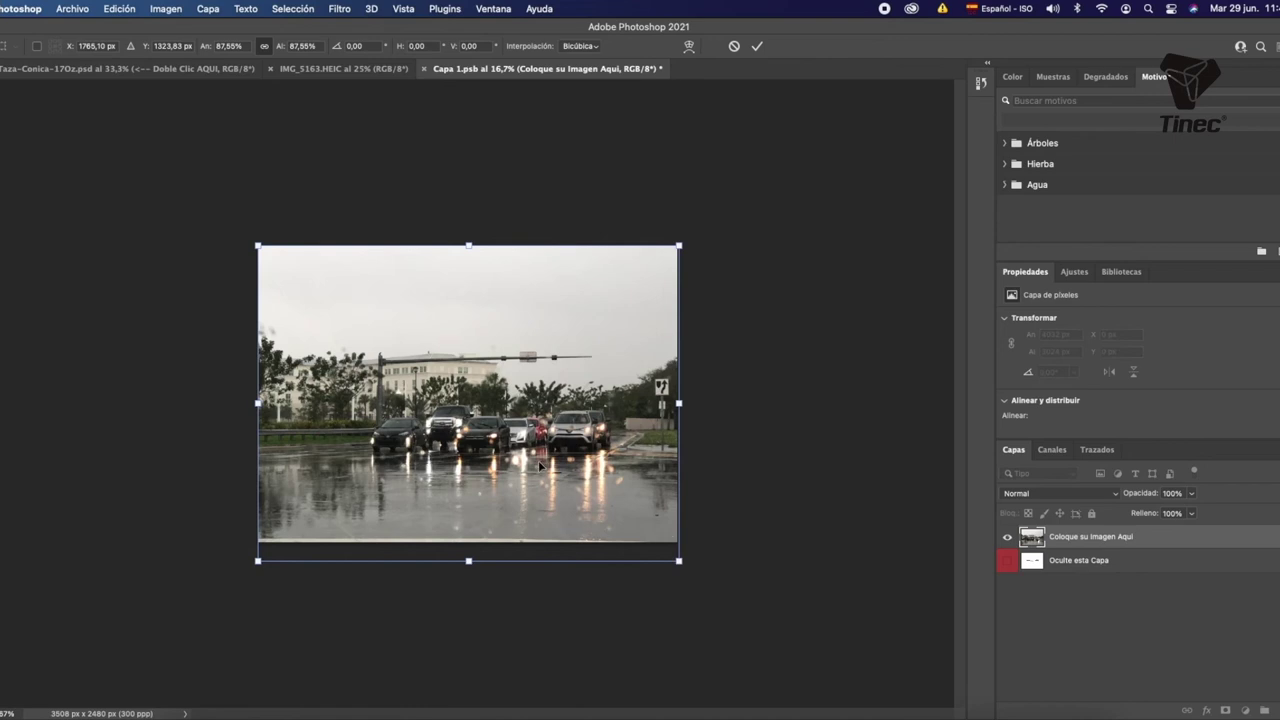
pyautogui.moveTo(491, 478); pyautogui.dragTo(488, 463)
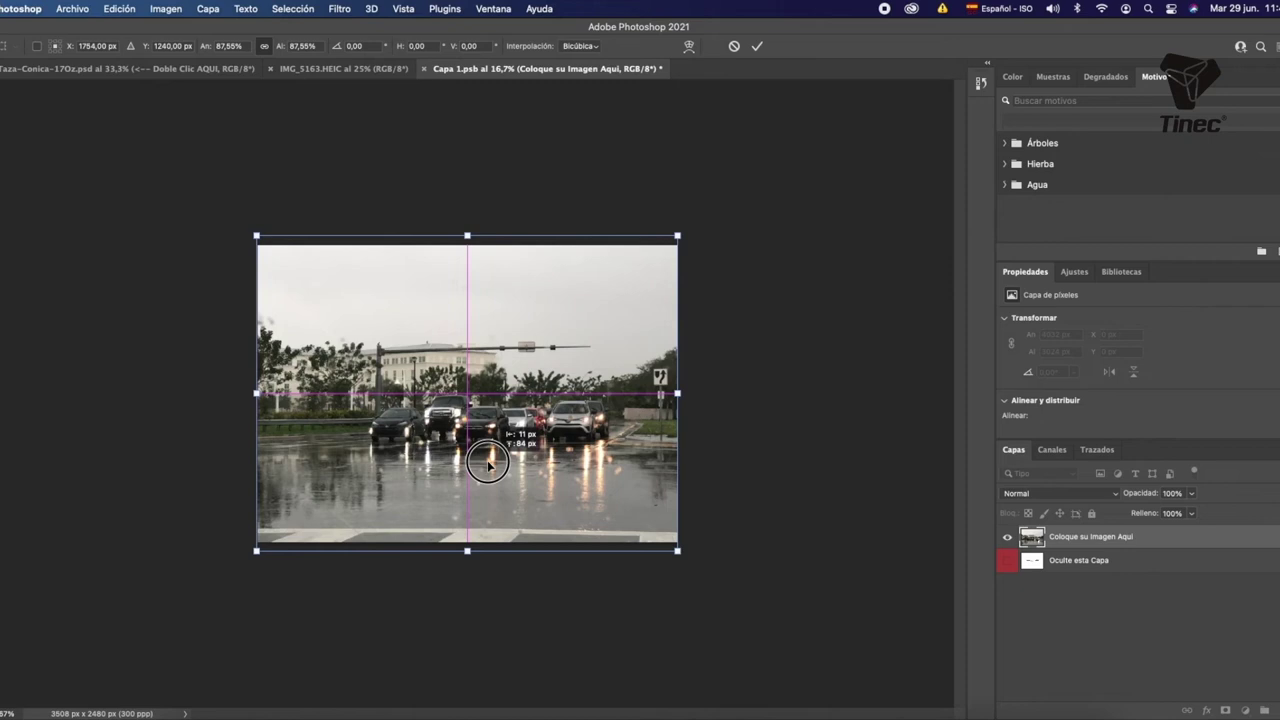
pyautogui.moveTo(488, 463); pyautogui.dragTo(488, 463)
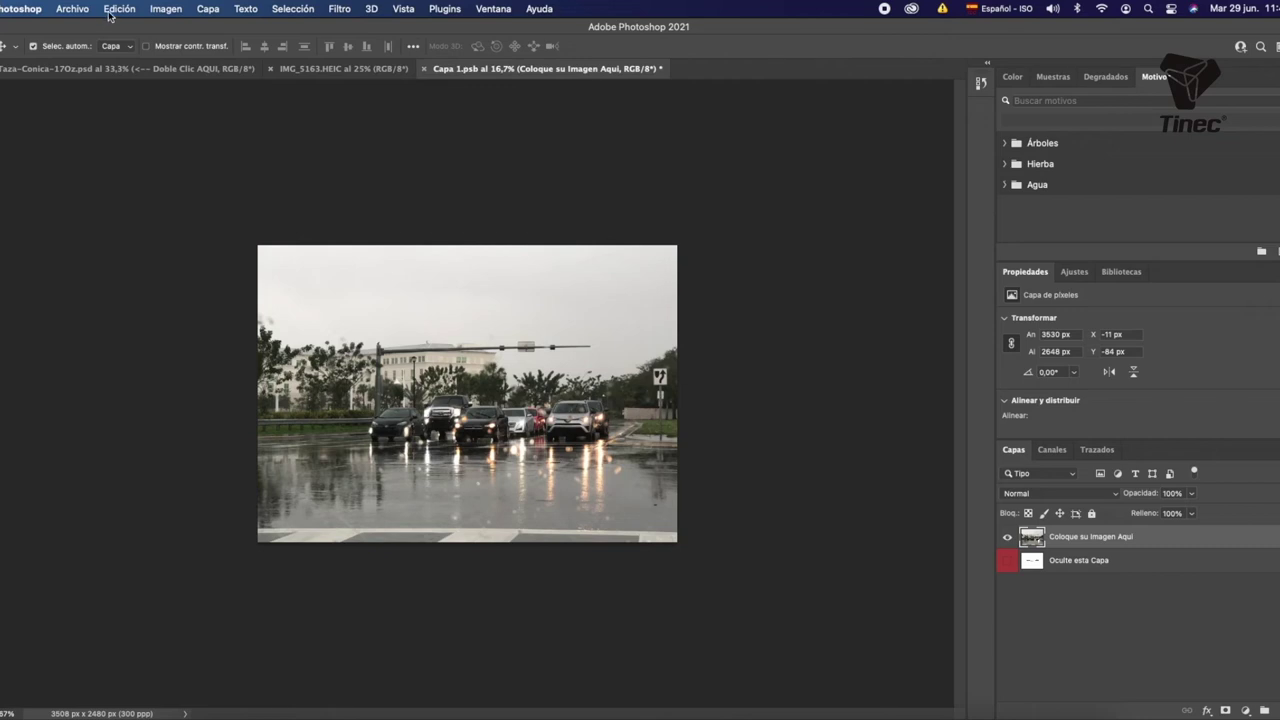
# Save and close the Capa 1.psb smart object, and return to the Taza-Conica-17Oz.psd template
pyautogui.click(83, 13)
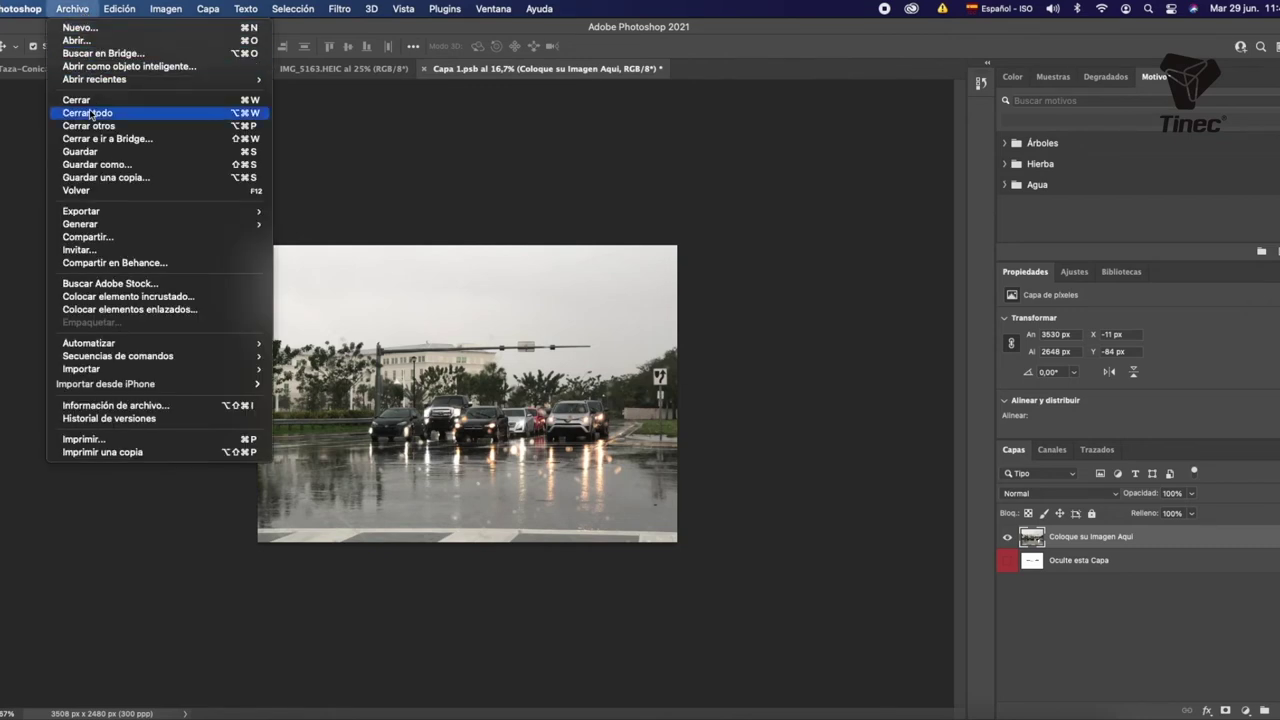
pyautogui.click(80, 151)
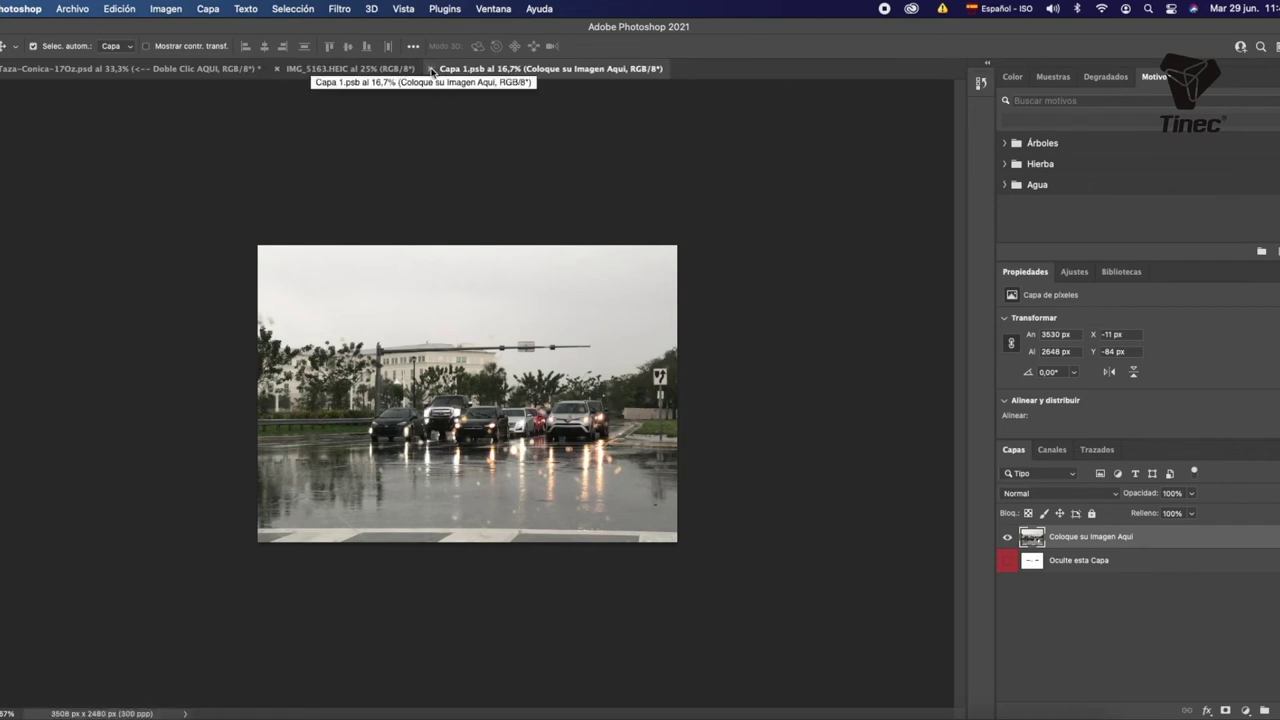
pyautogui.click(432, 69)
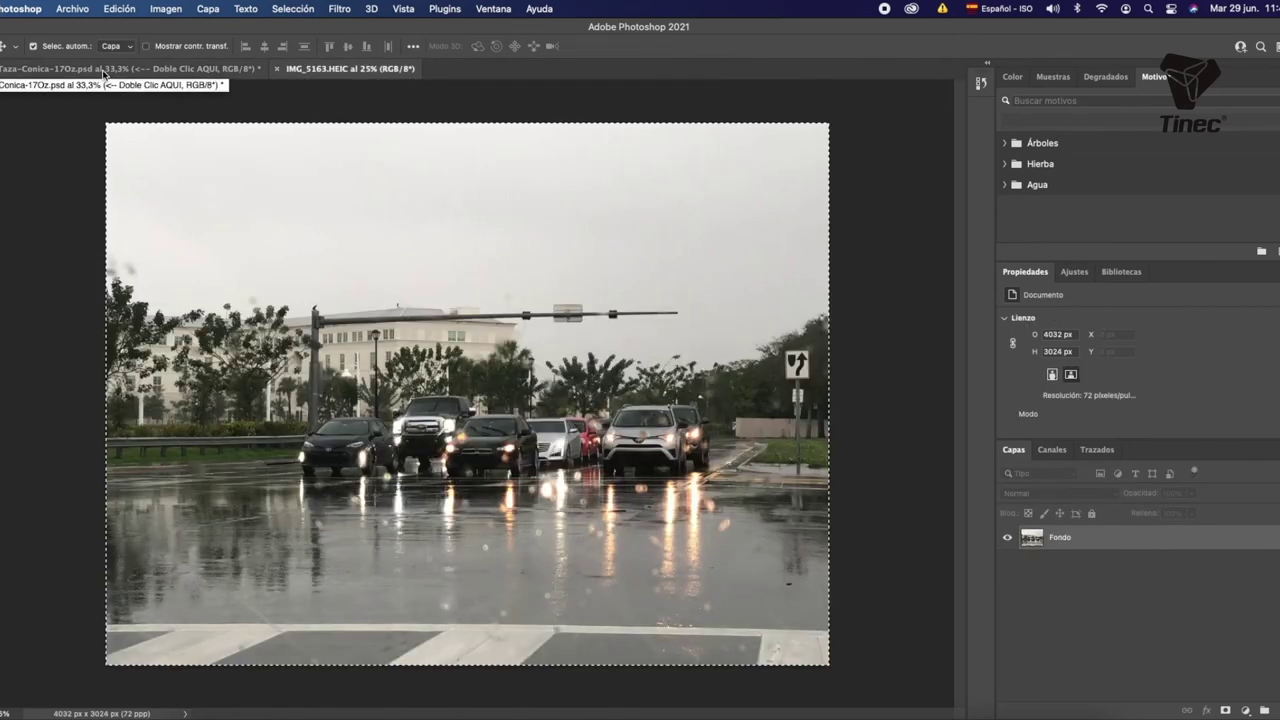
pyautogui.click(103, 70)
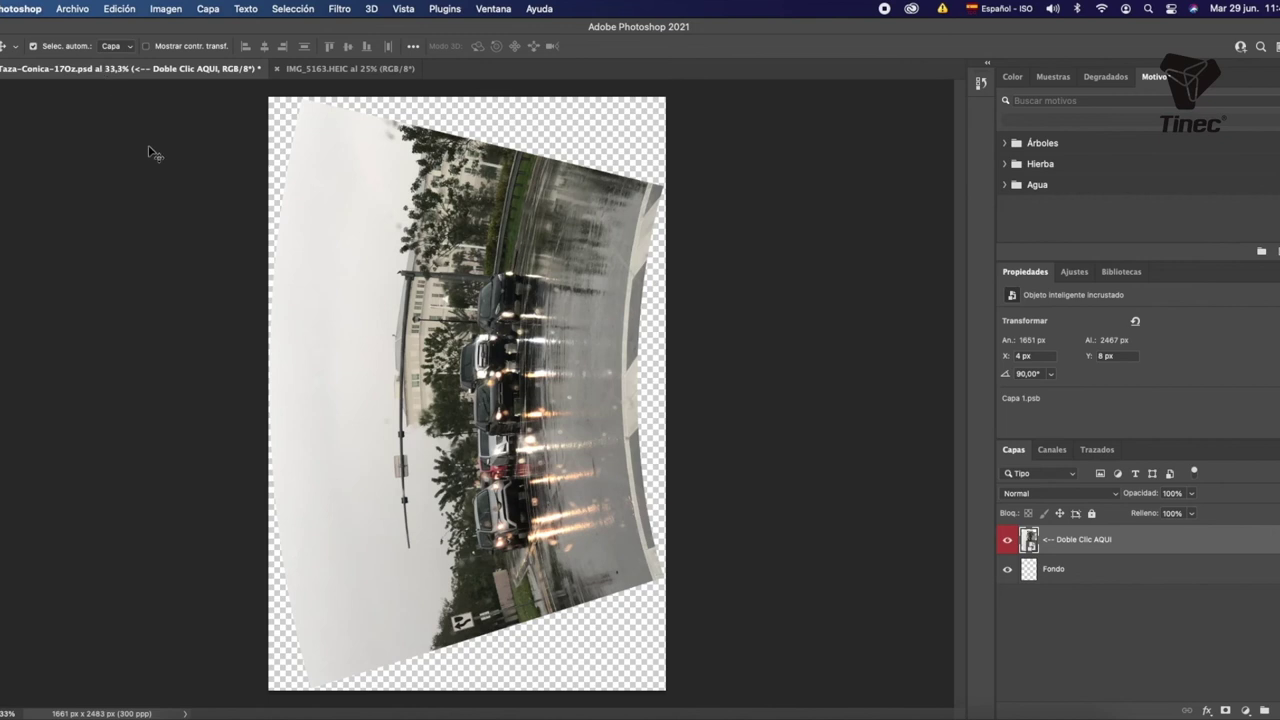